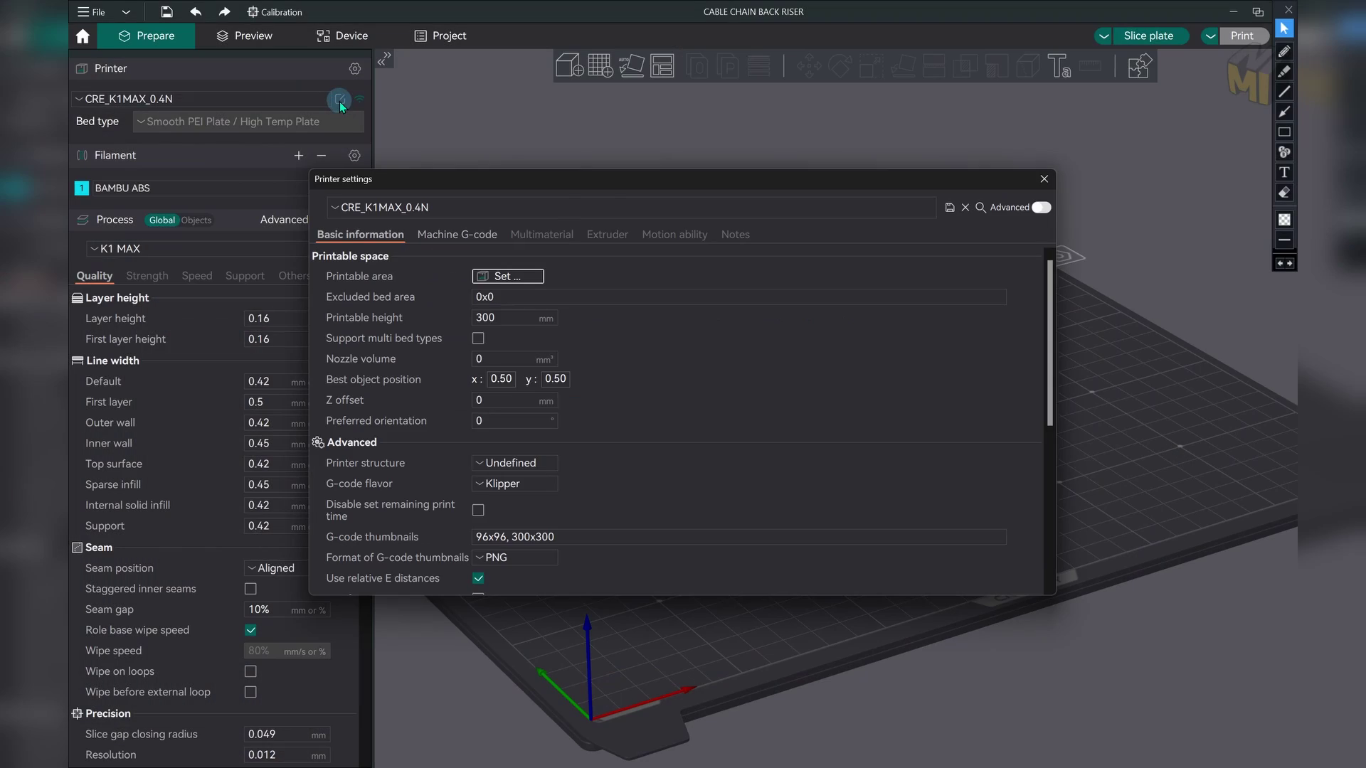
Step: Show the K1 Max start G-code in Orca's Machine G-code and PrusaSlicer's Custom G-code pages
click(485, 240)
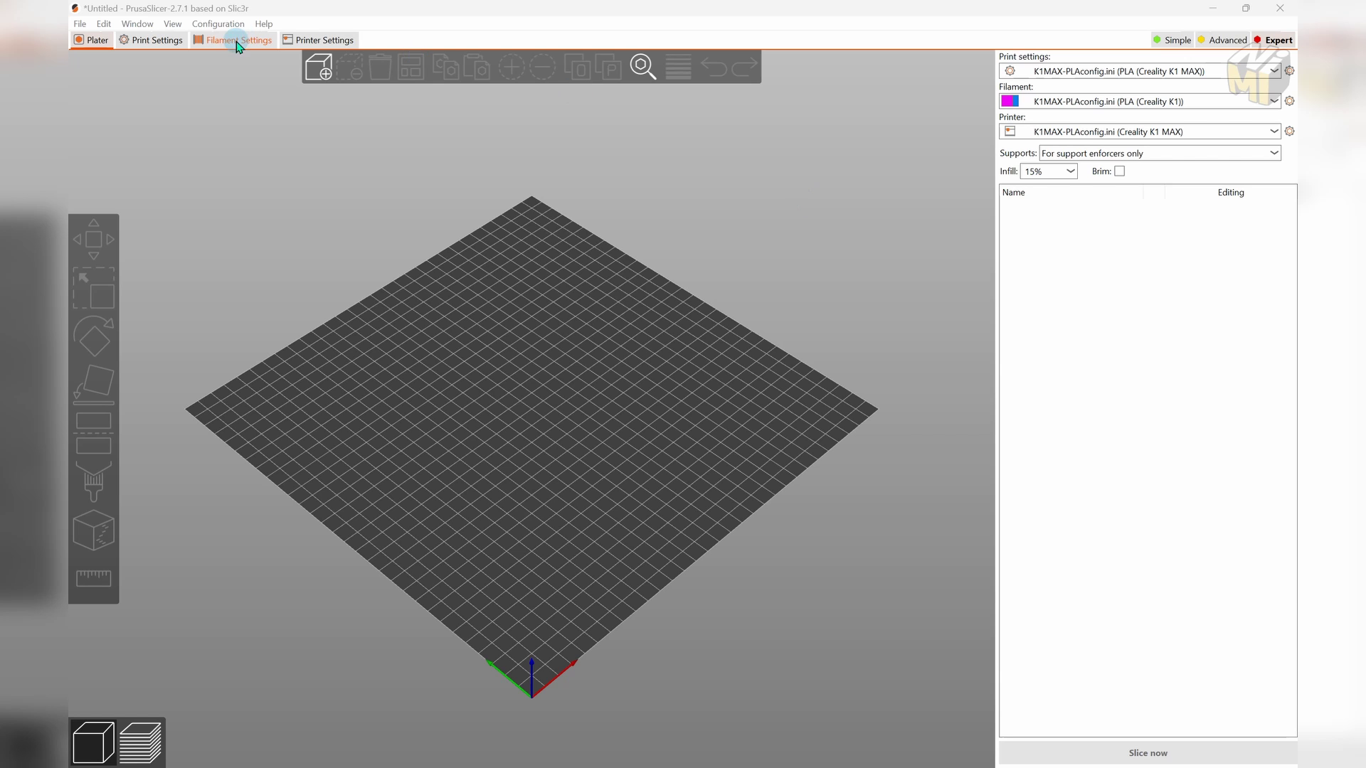
click(295, 42)
drag(291, 69, 219, 71)
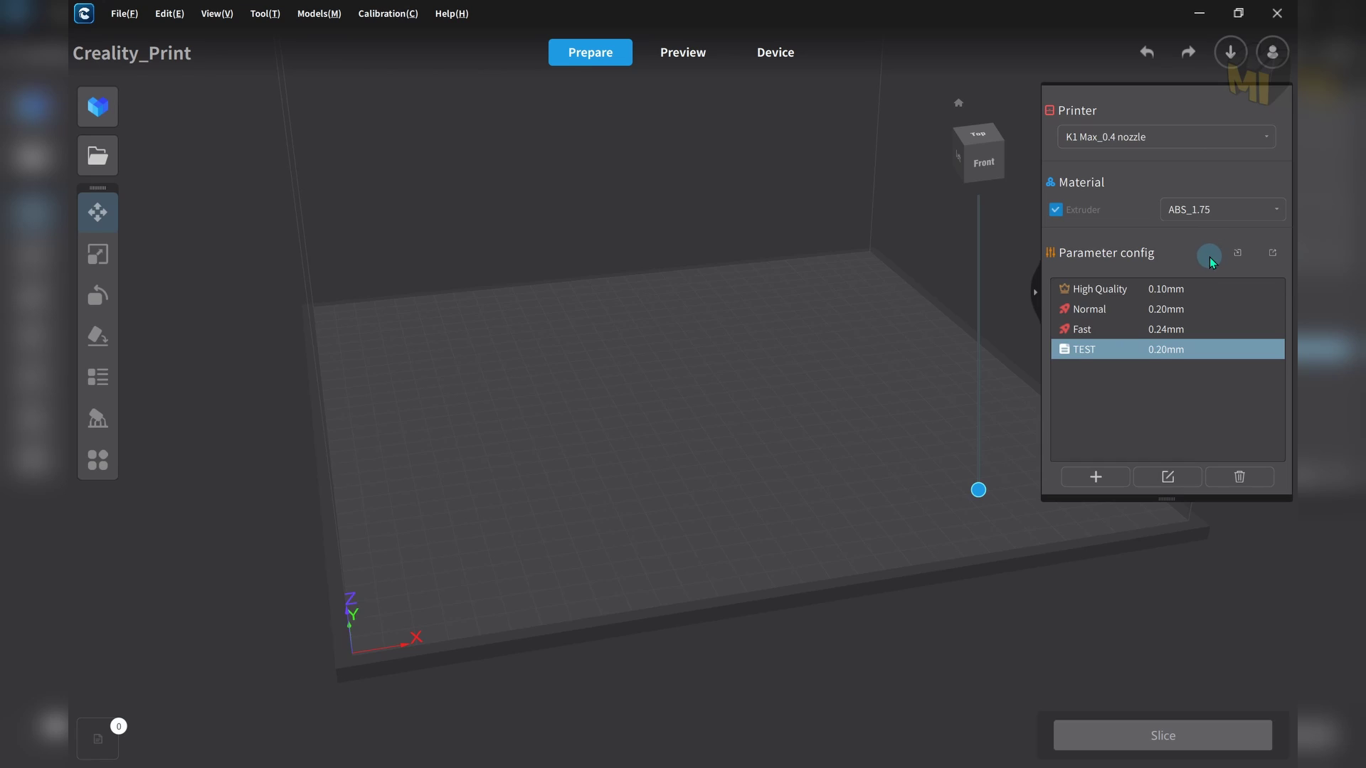
Step: In the K1 Max start G-code, add a new M190 S line directly above START_PRINT
click(1210, 256)
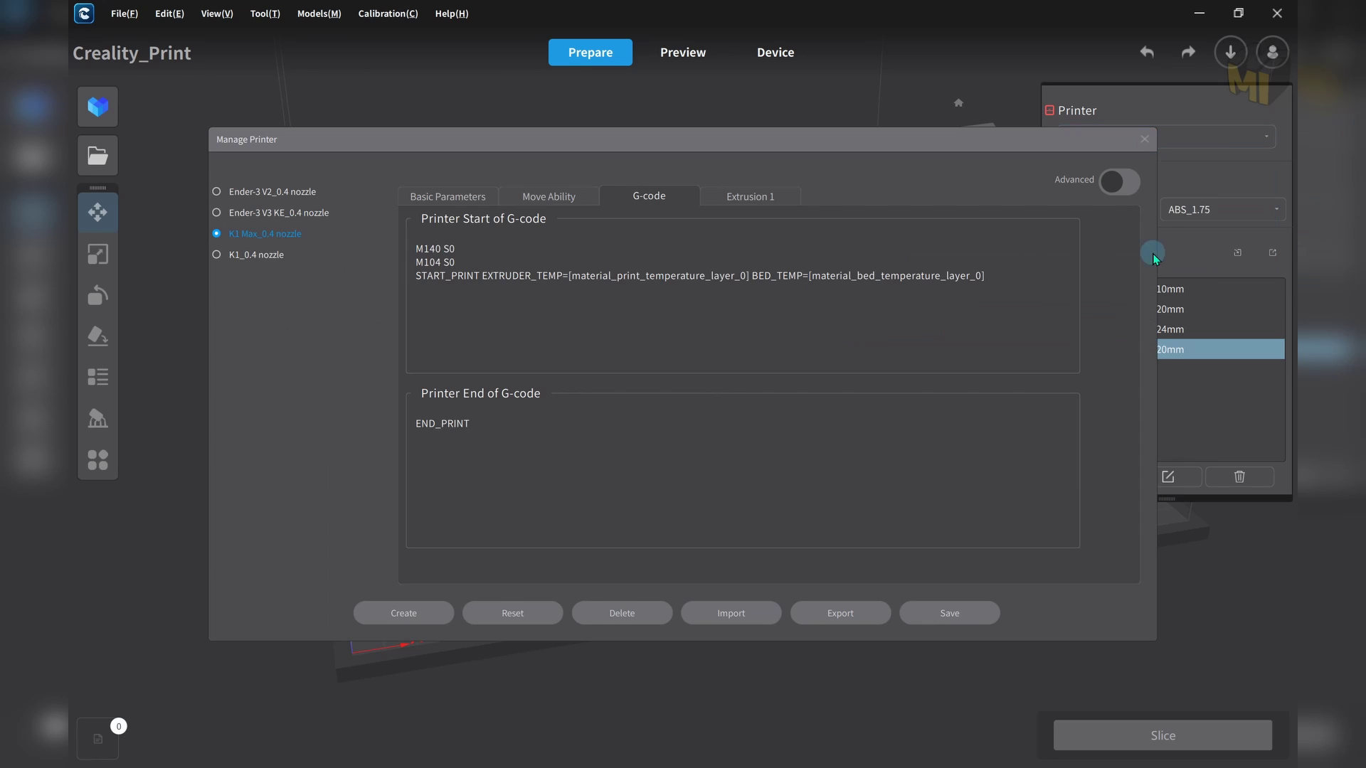
key(ctrl+alt+g)
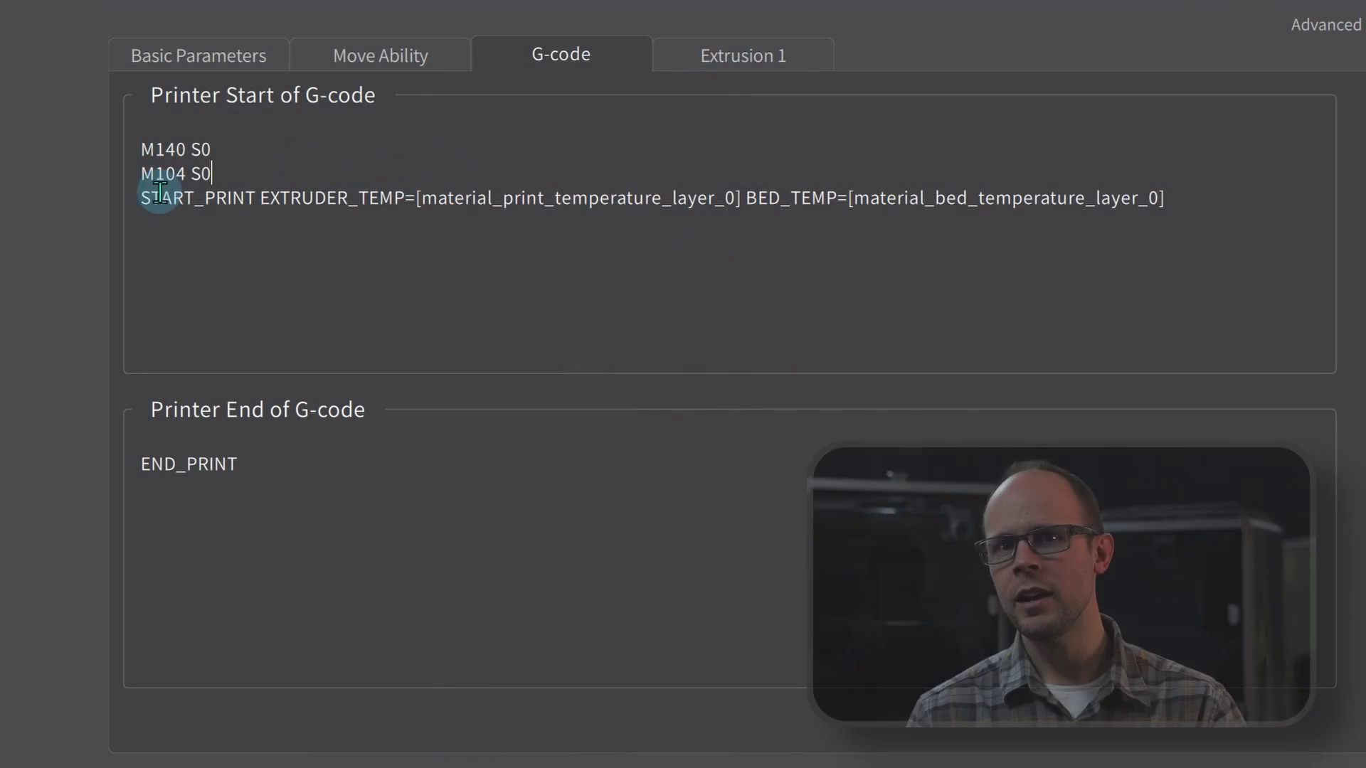
drag(139, 199, 261, 197)
click(143, 196)
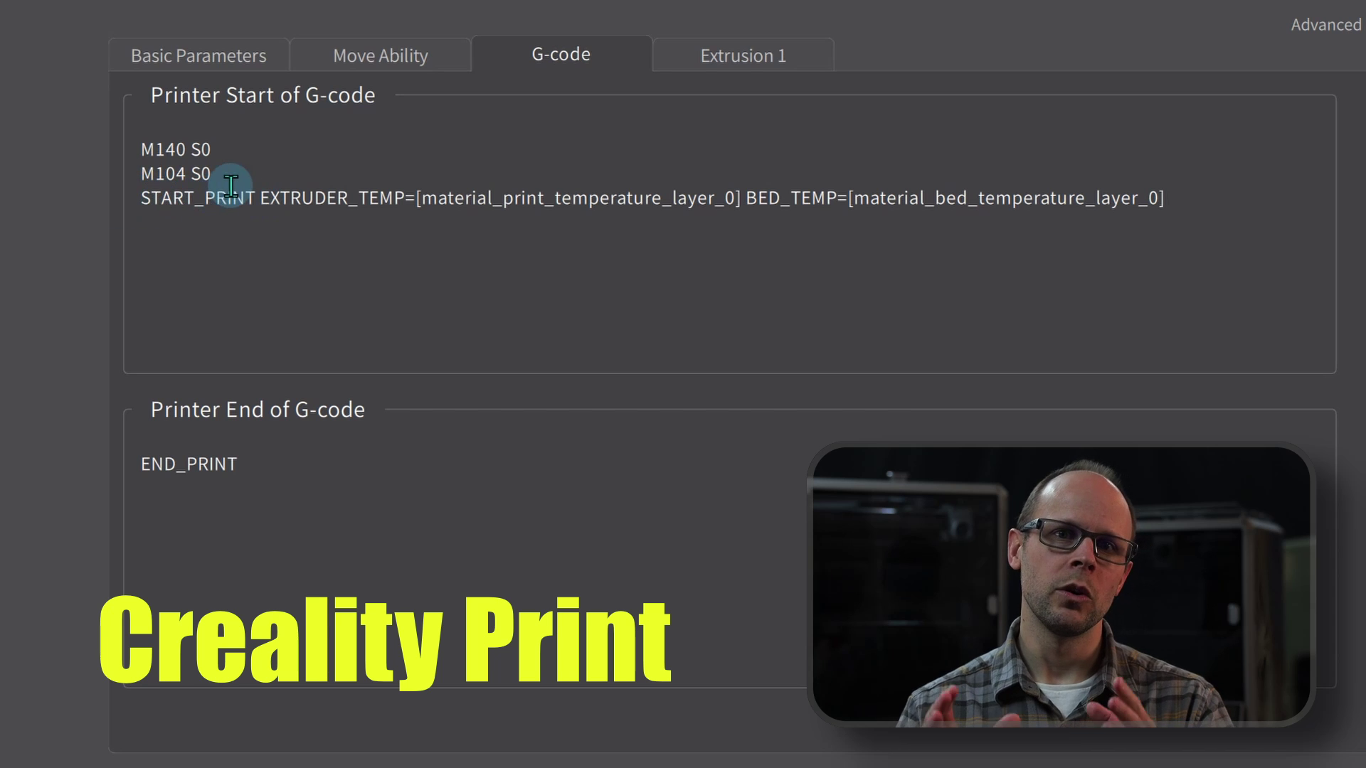
key(Return)
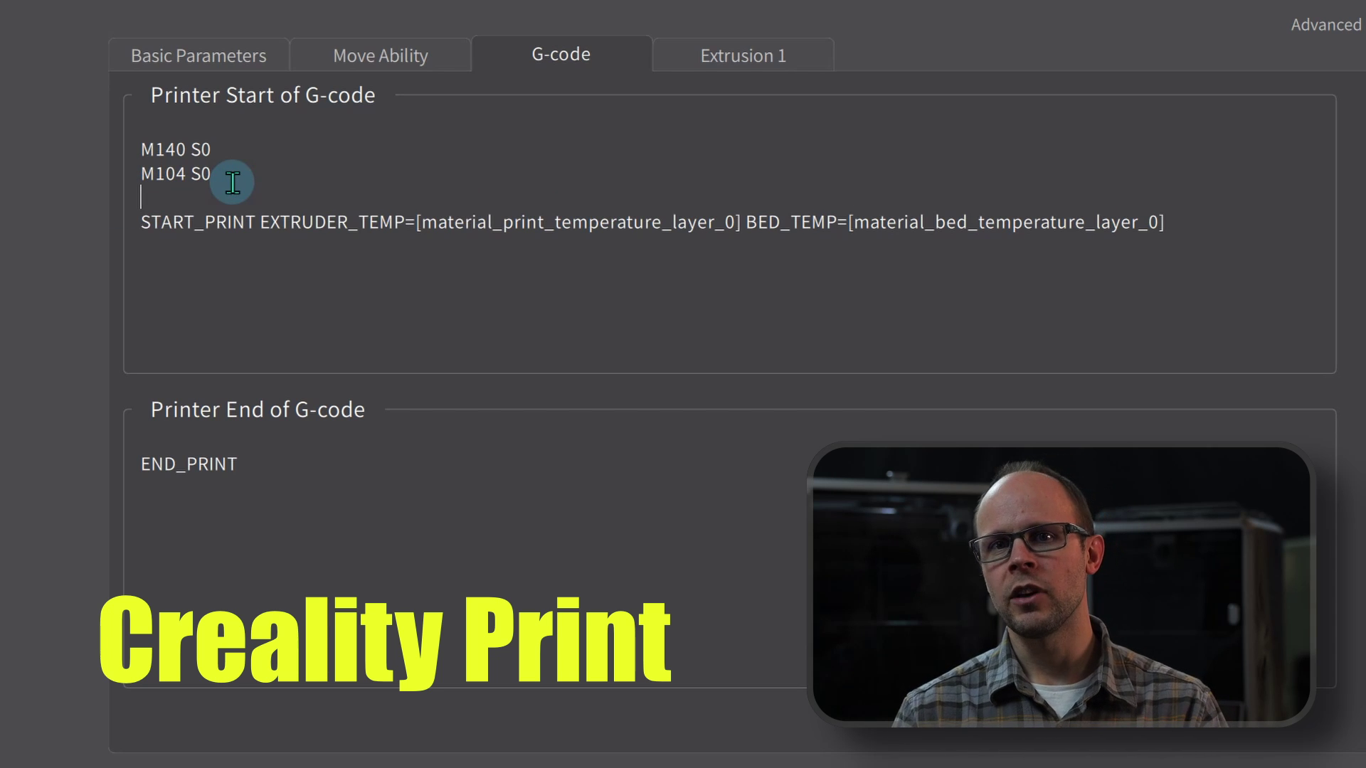
text(M190 S)
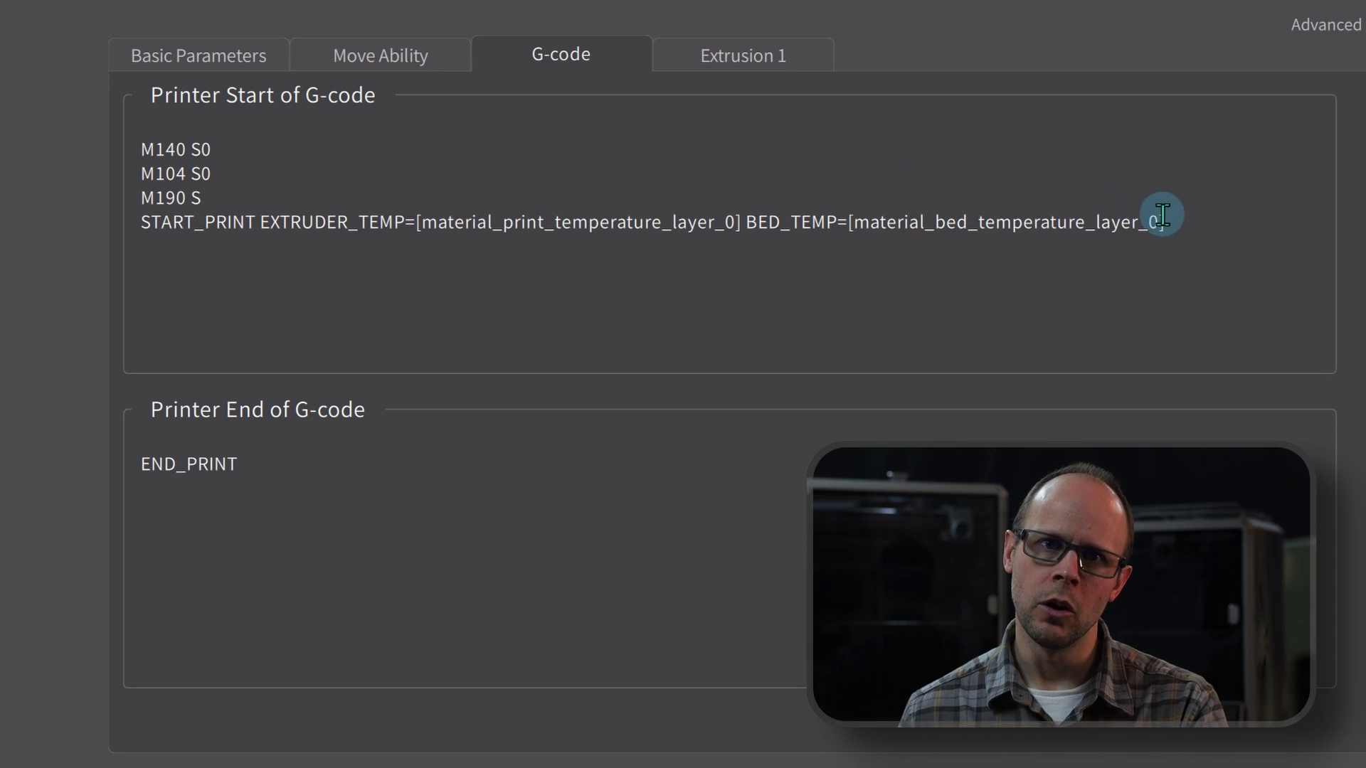
drag(1095, 220, 864, 228)
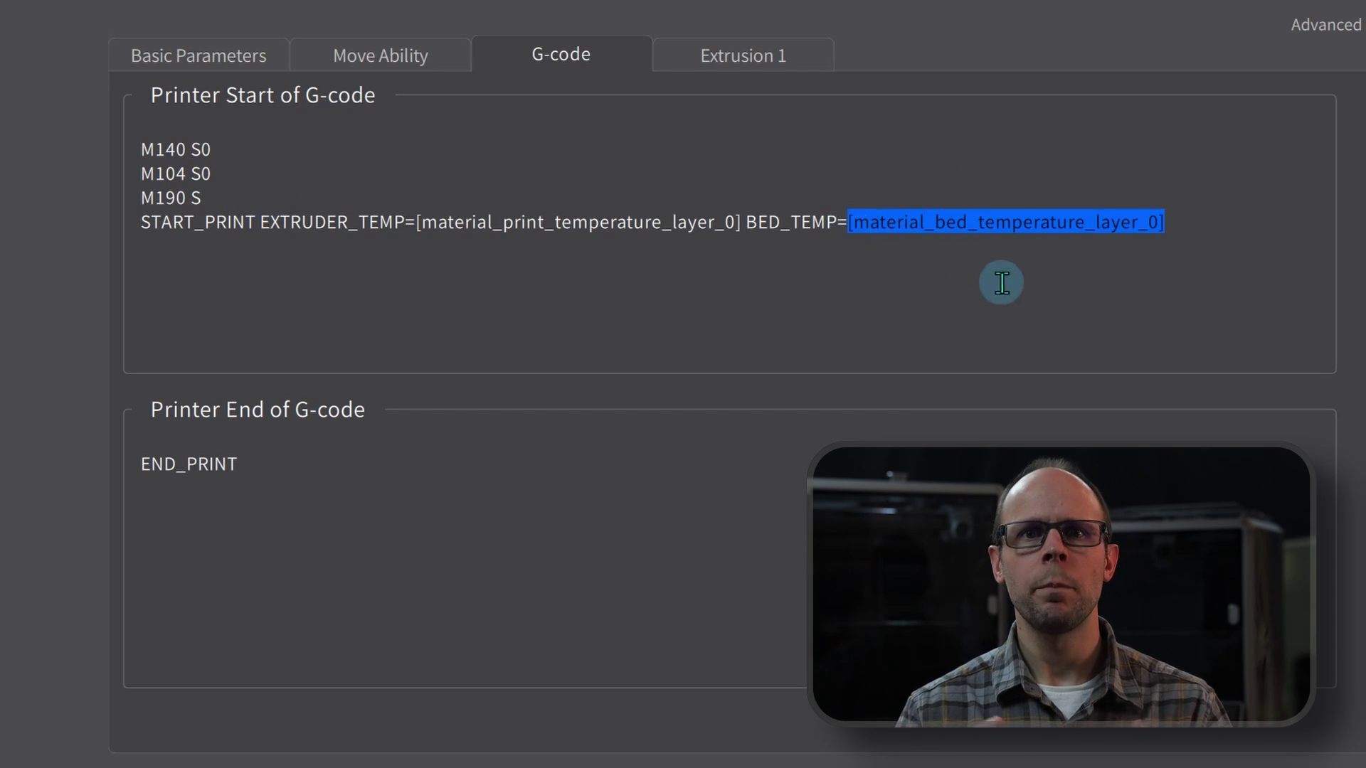
click(274, 195)
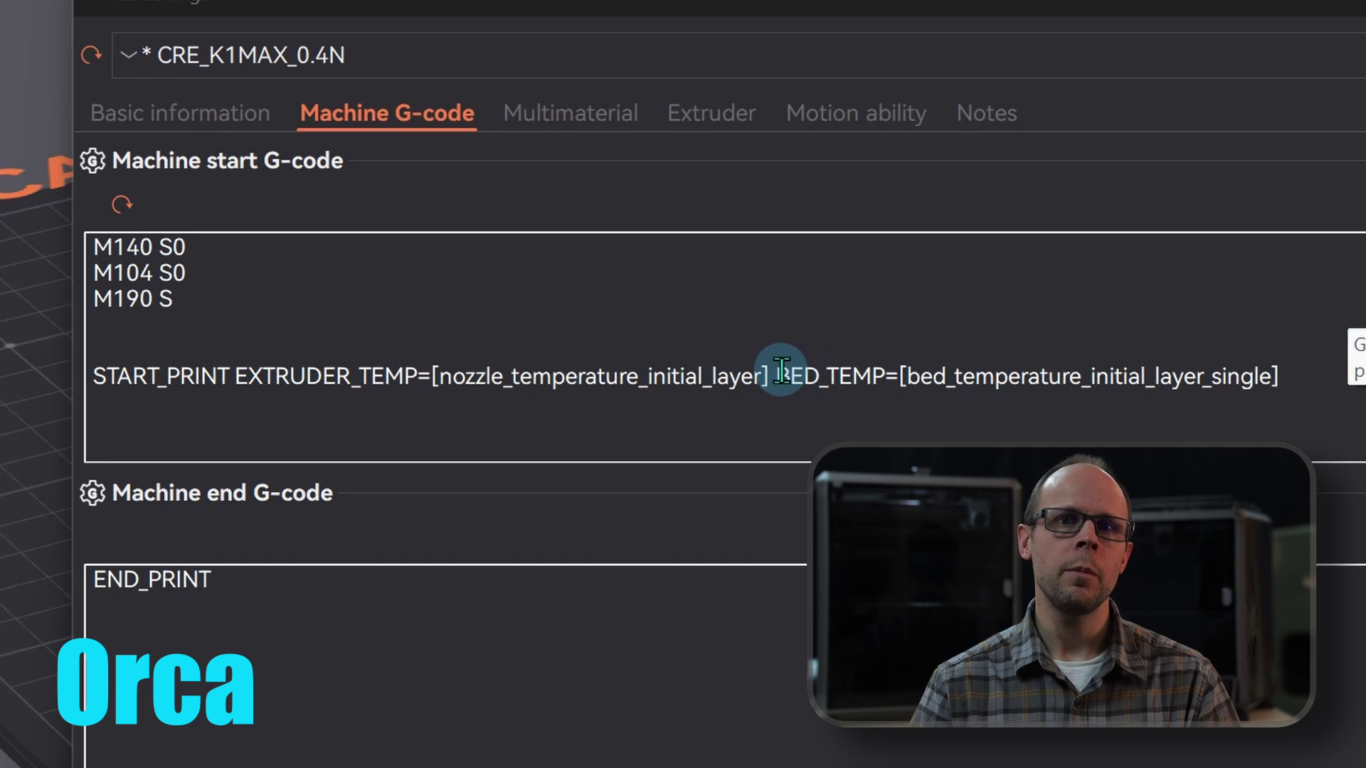
Step: Copy [bed_temperature_initial_layer_single] from the BED_TEMP parameter and paste it after M190 S
drag(777, 376, 882, 371)
drag(1338, 375, 907, 373)
key(ctrl+c)
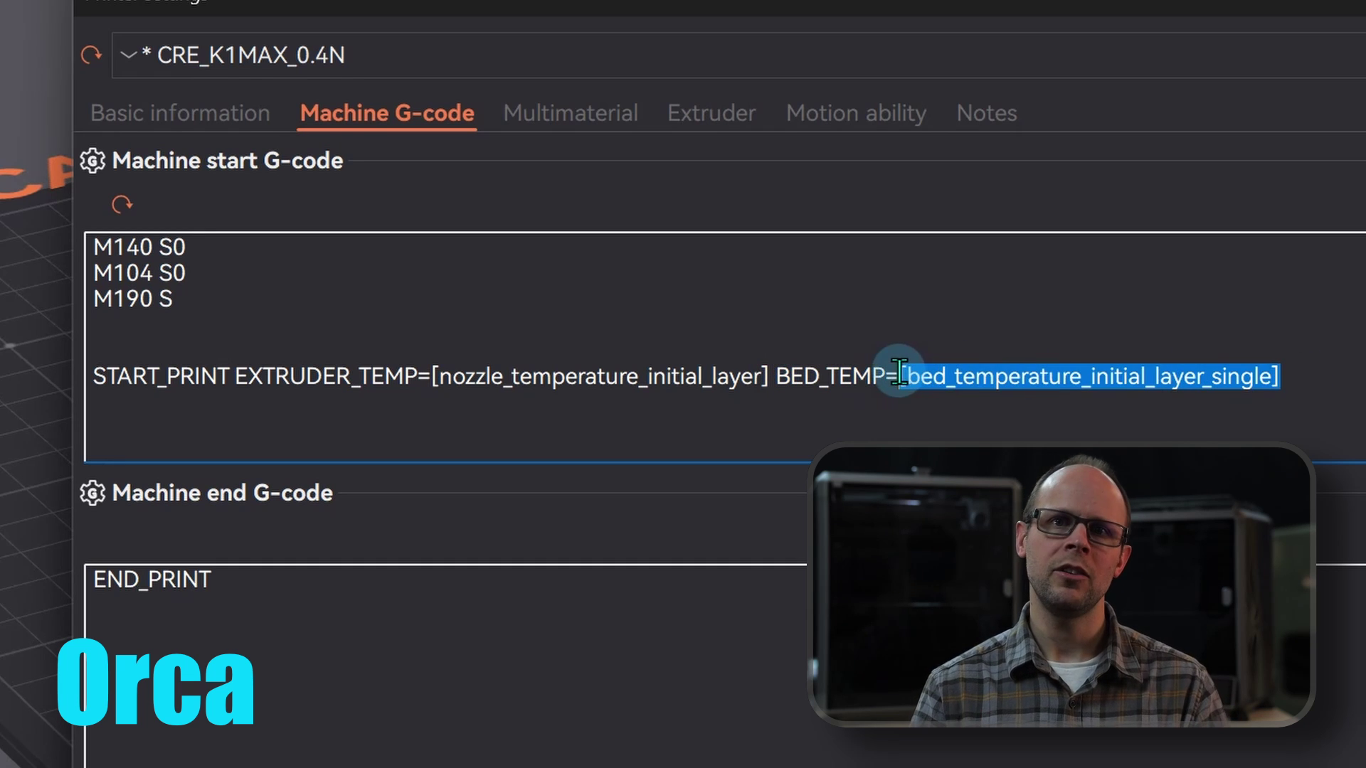
click(199, 331)
click(232, 296)
key(ctrl+v)
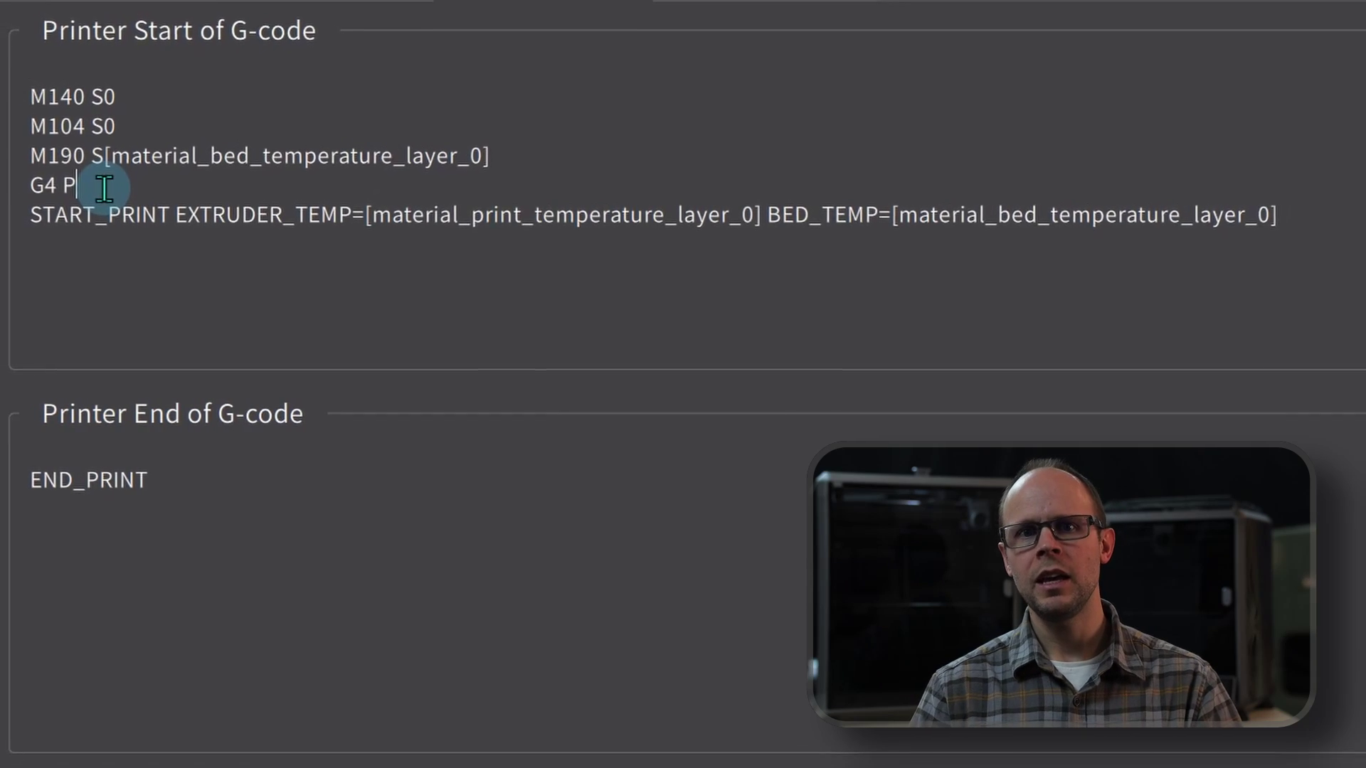
Step: Enter 60000 as the G4 P dwell value before START_PRINT
text(6)
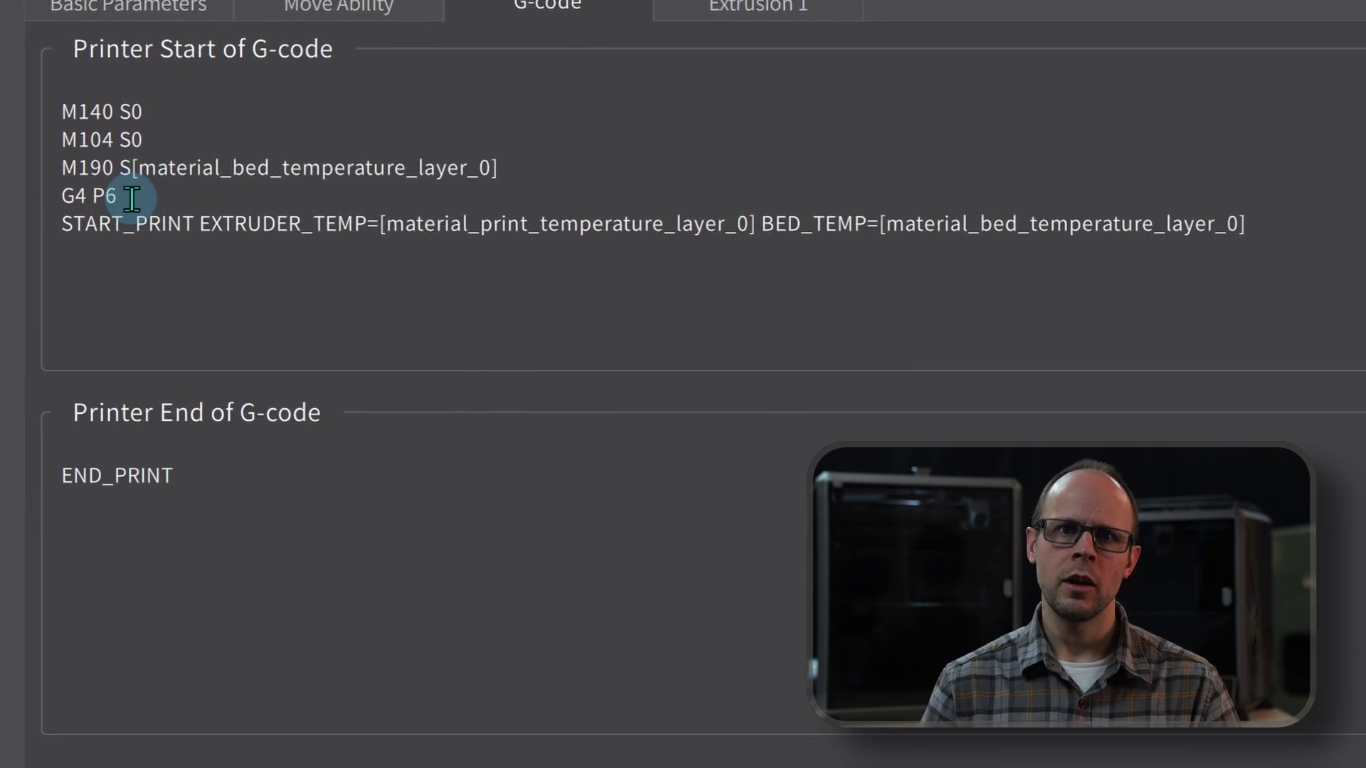
text(0)
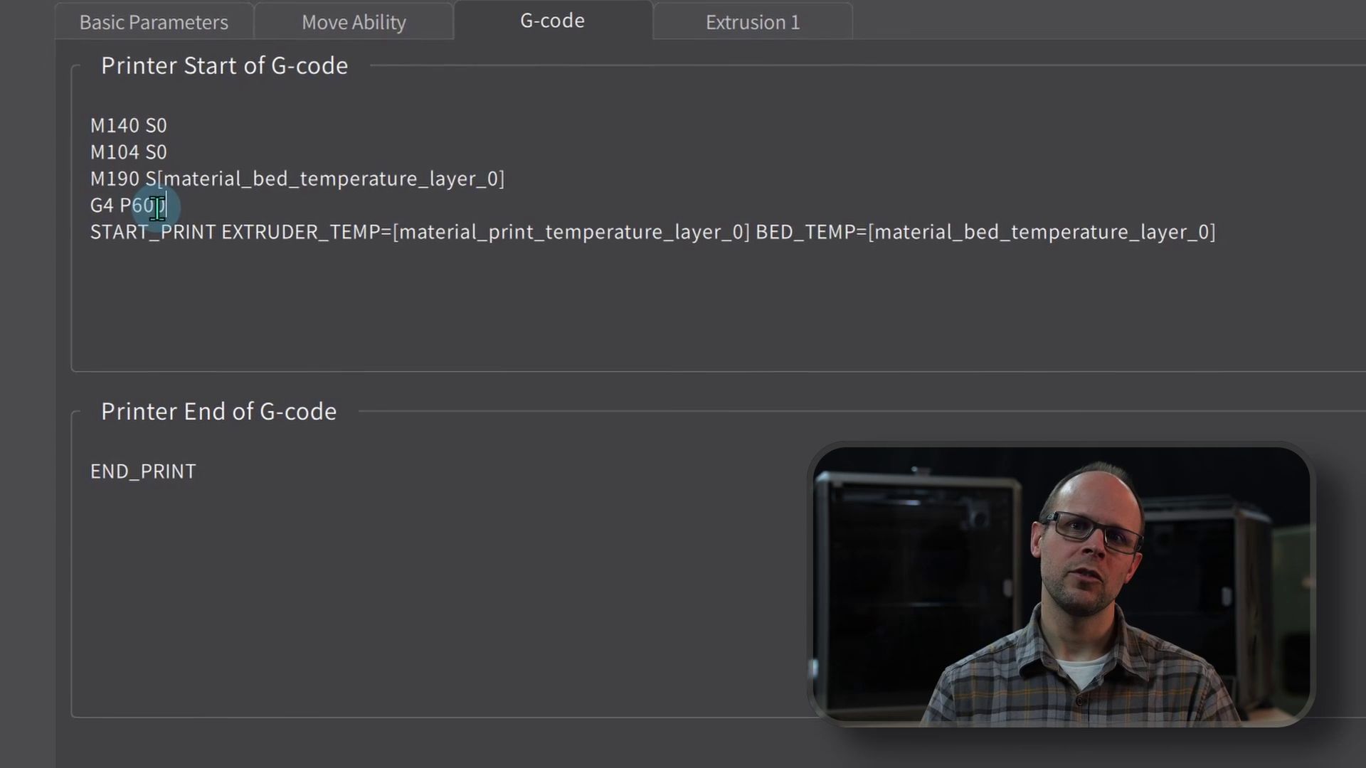
text(000)
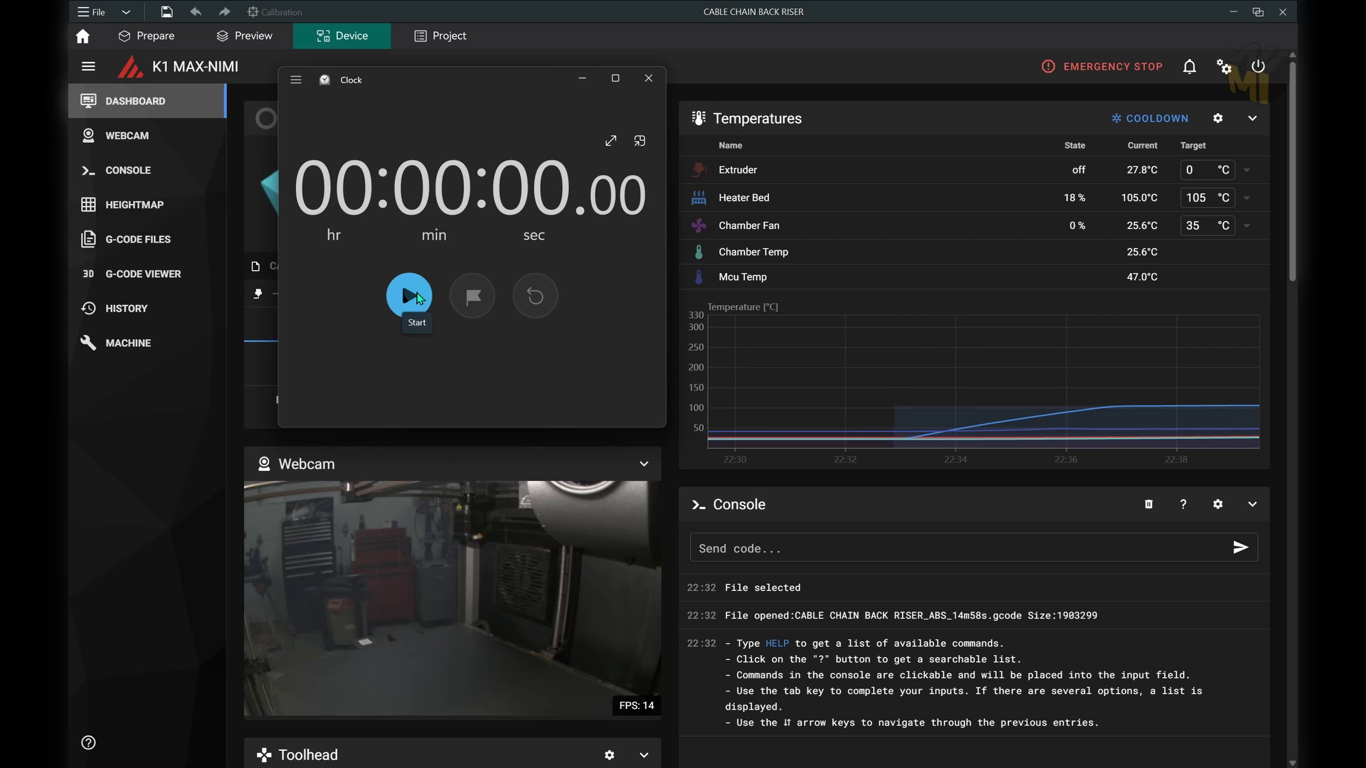
Step: Start the Windows Clock stopwatch to time the bed heat-soak at 105 °C
click(419, 299)
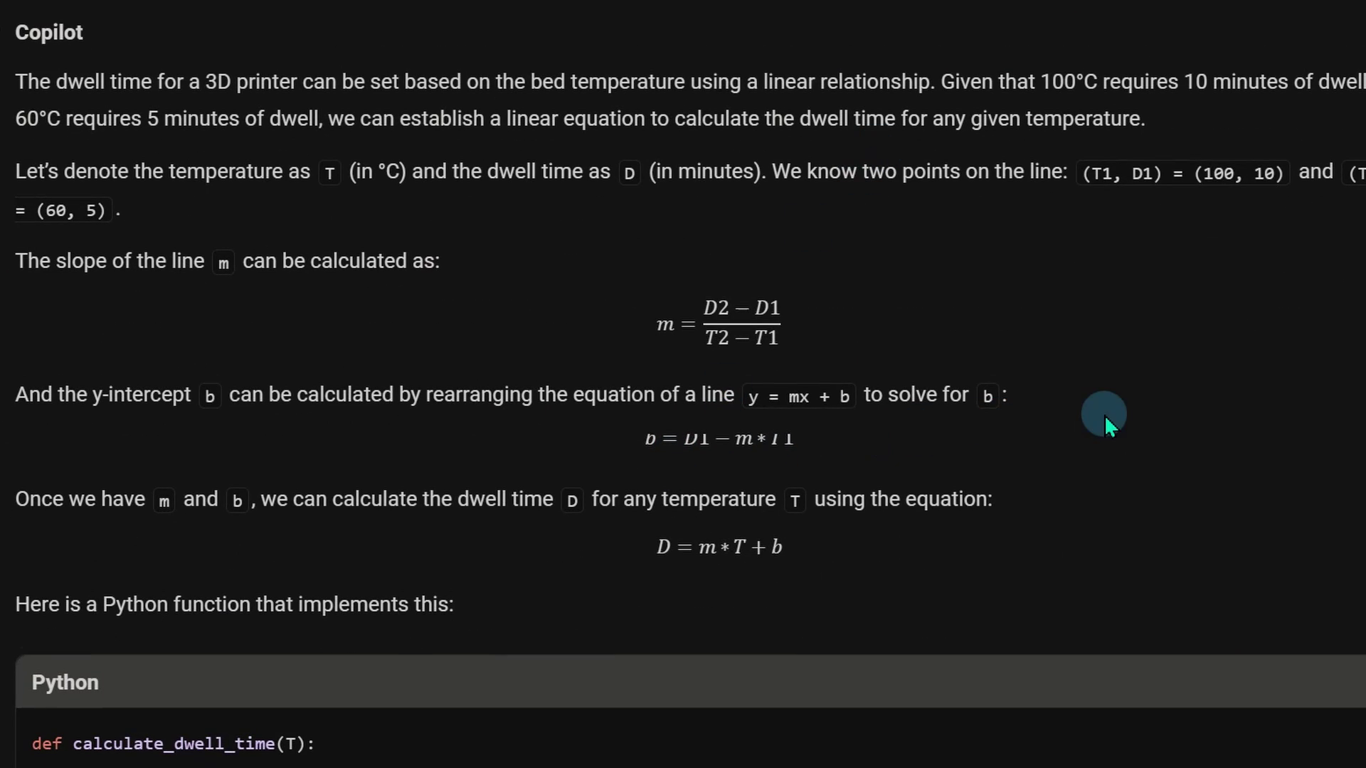
Step: Scroll down Copilot's reply and select the entire calculate_dwell_time Python function
scroll(1104, 415, down, 5)
scroll(1105, 415, down, 1)
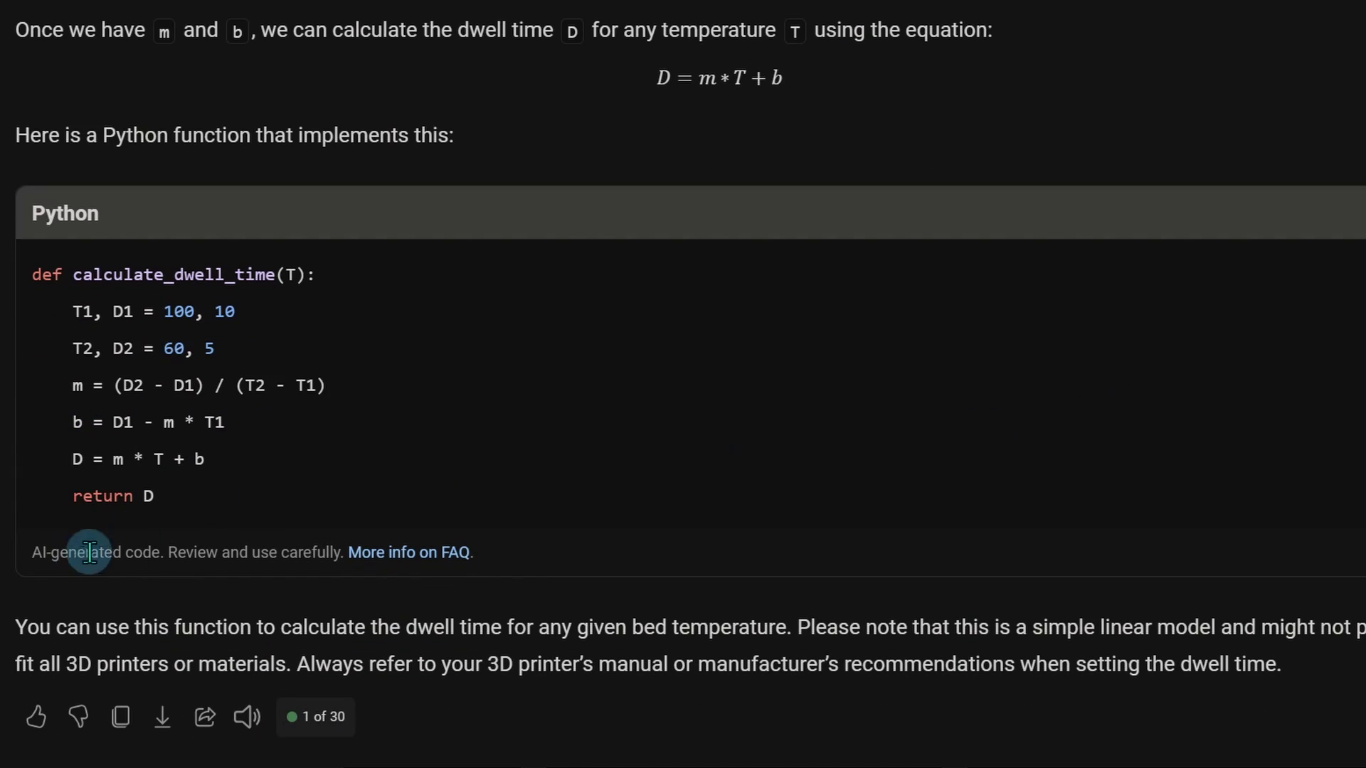
drag(154, 496, 1, 269)
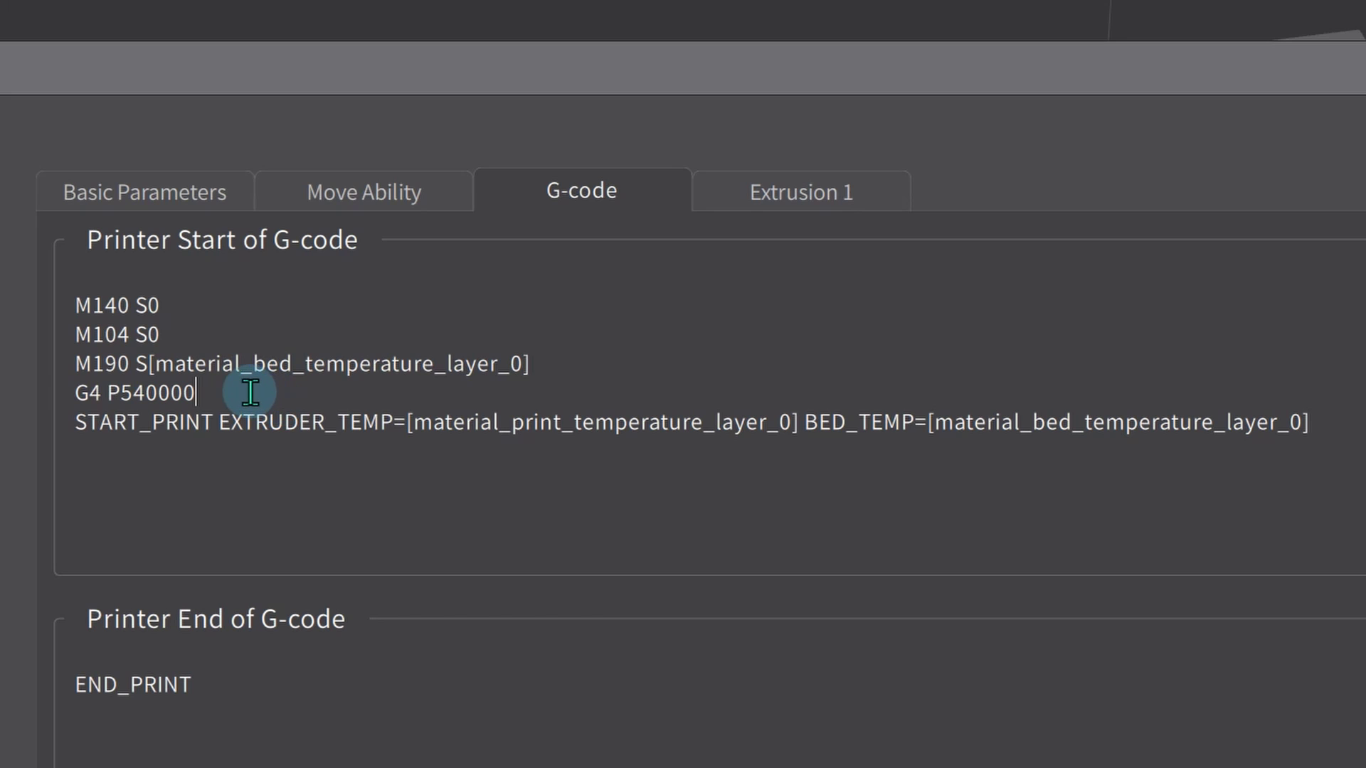
Step: Select the M190 and G4 P540000 lines in Orca's machine start G-code
drag(249, 392, 29, 377)
key(ctrl+c)
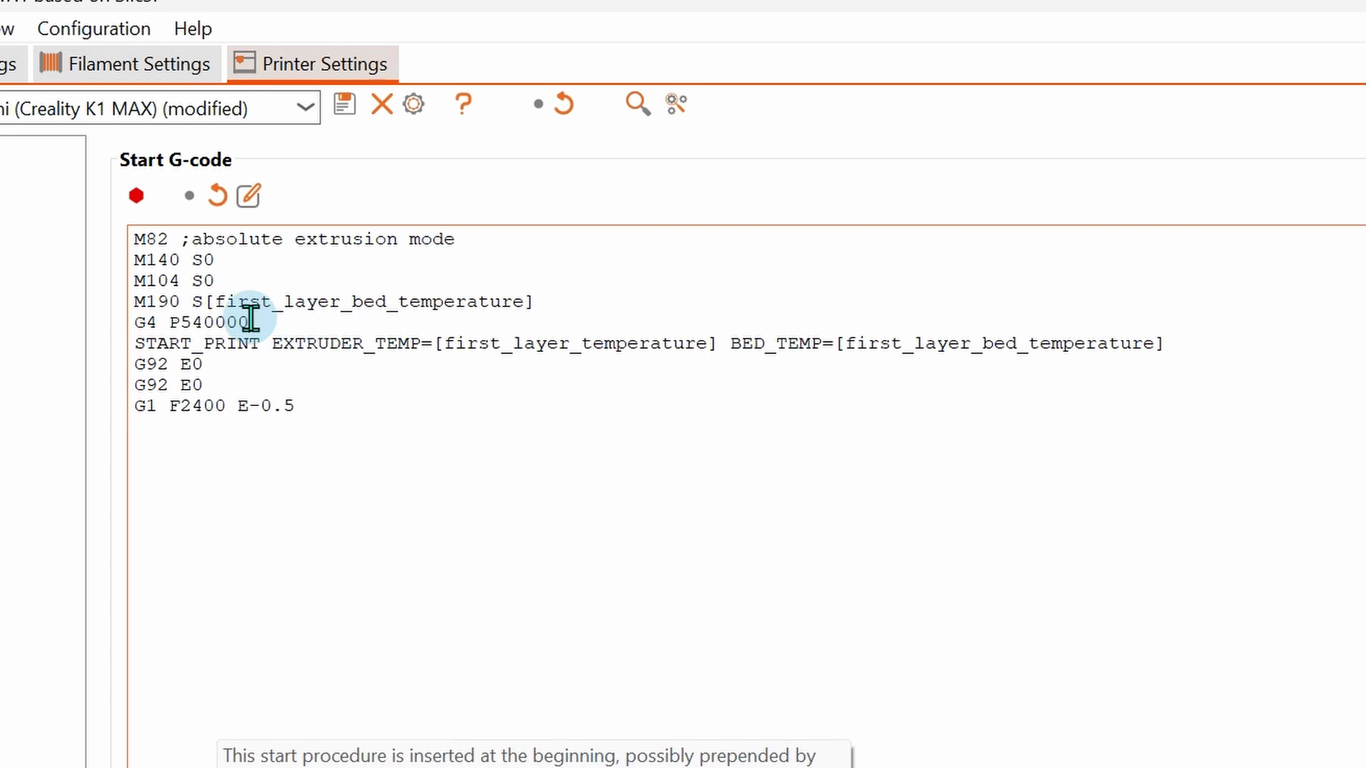
drag(250, 323, 112, 301)
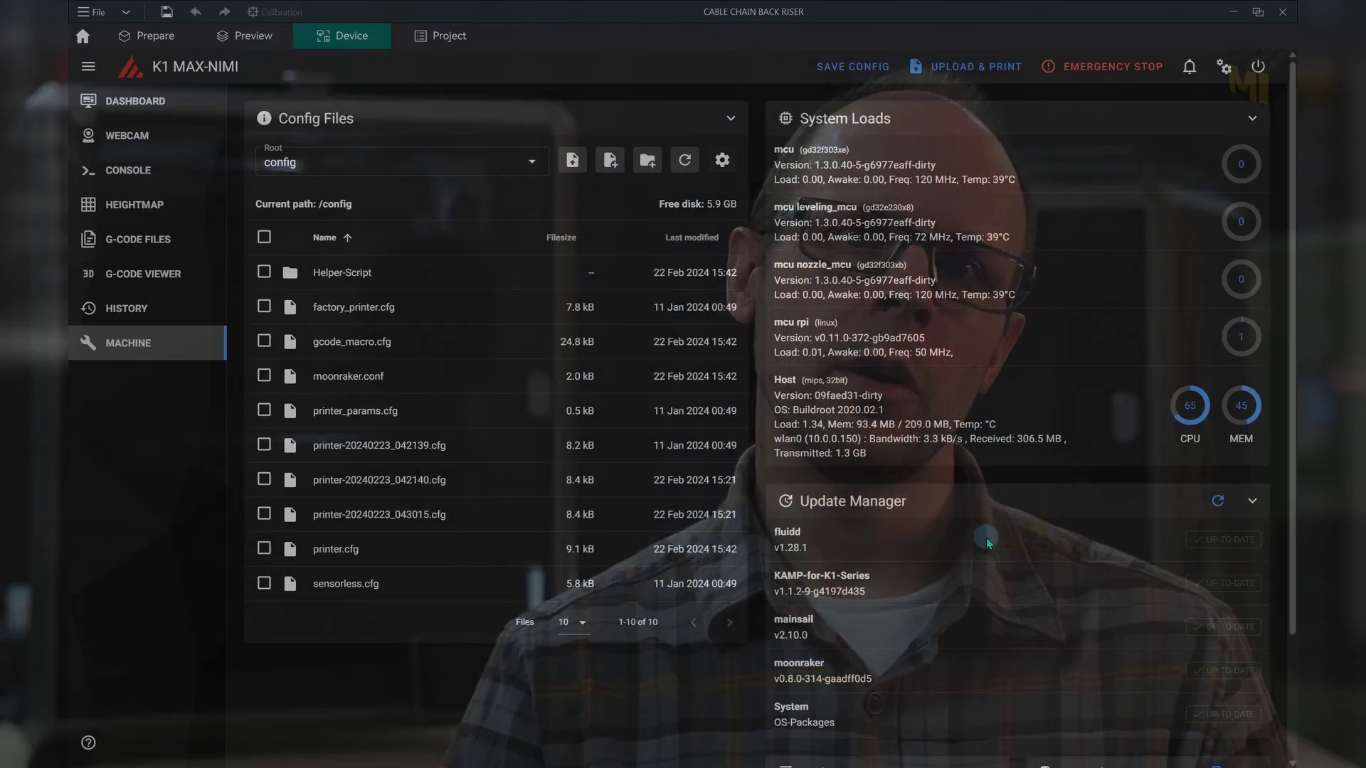
Step: Paste the M190 and G4 P540000 heat-soak lines into Creality Print's K1 Max start G-code
scroll(893, 449, down, 2)
drag(891, 445, 772, 441)
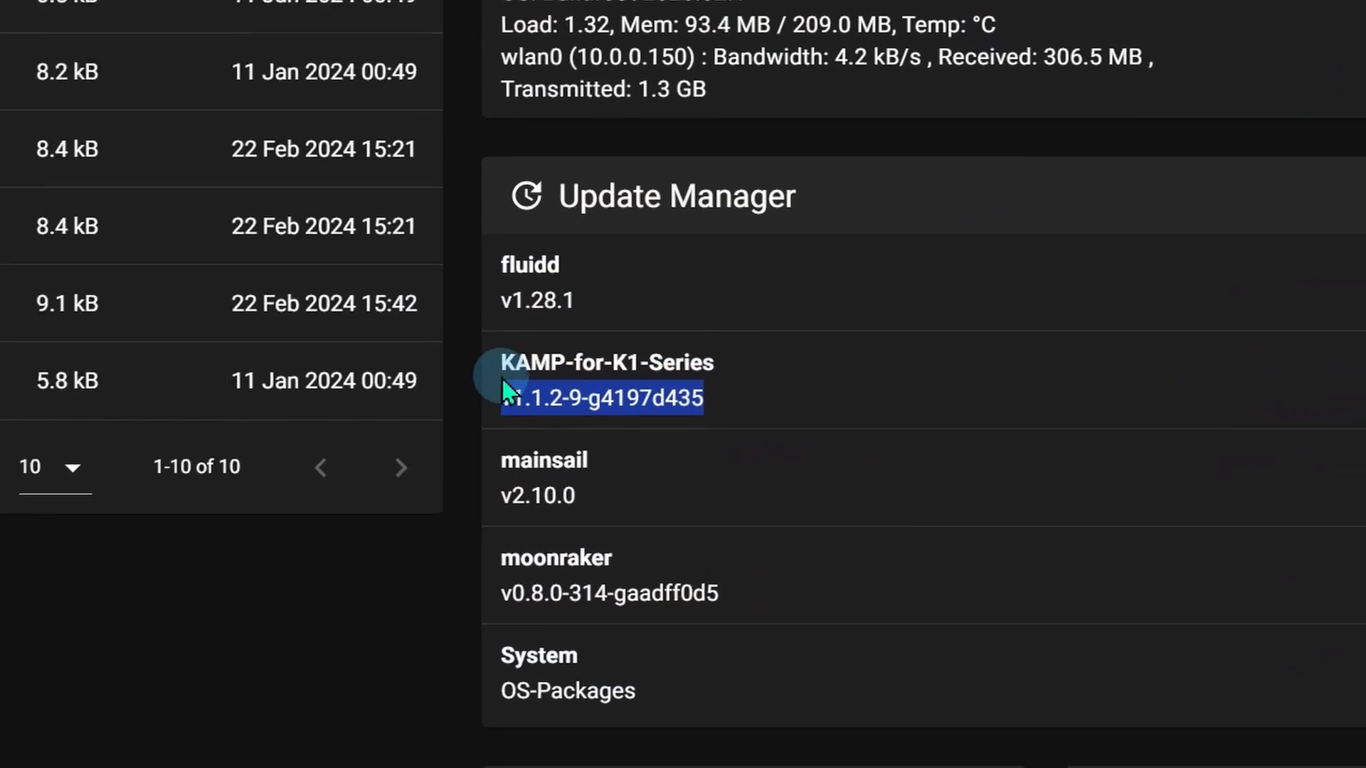
drag(483, 399, 890, 408)
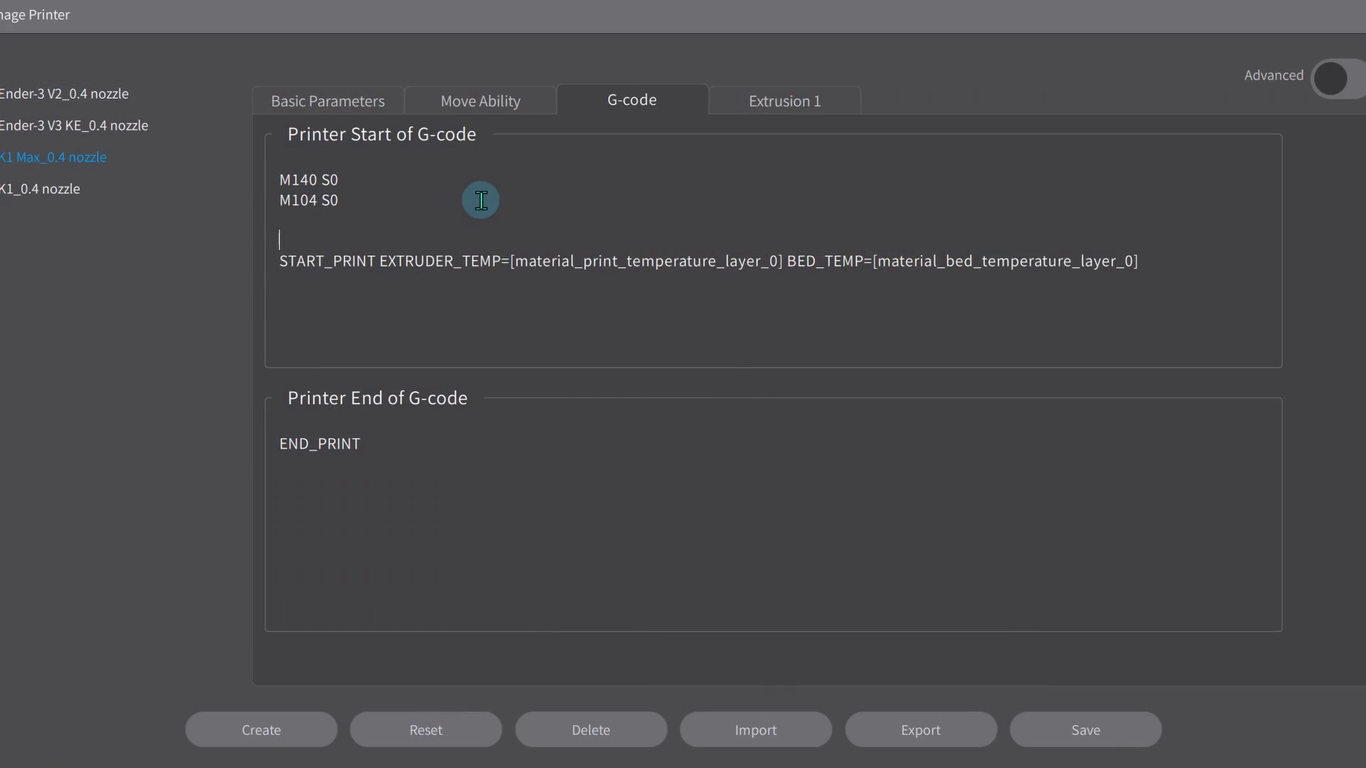
key(ctrl+v)
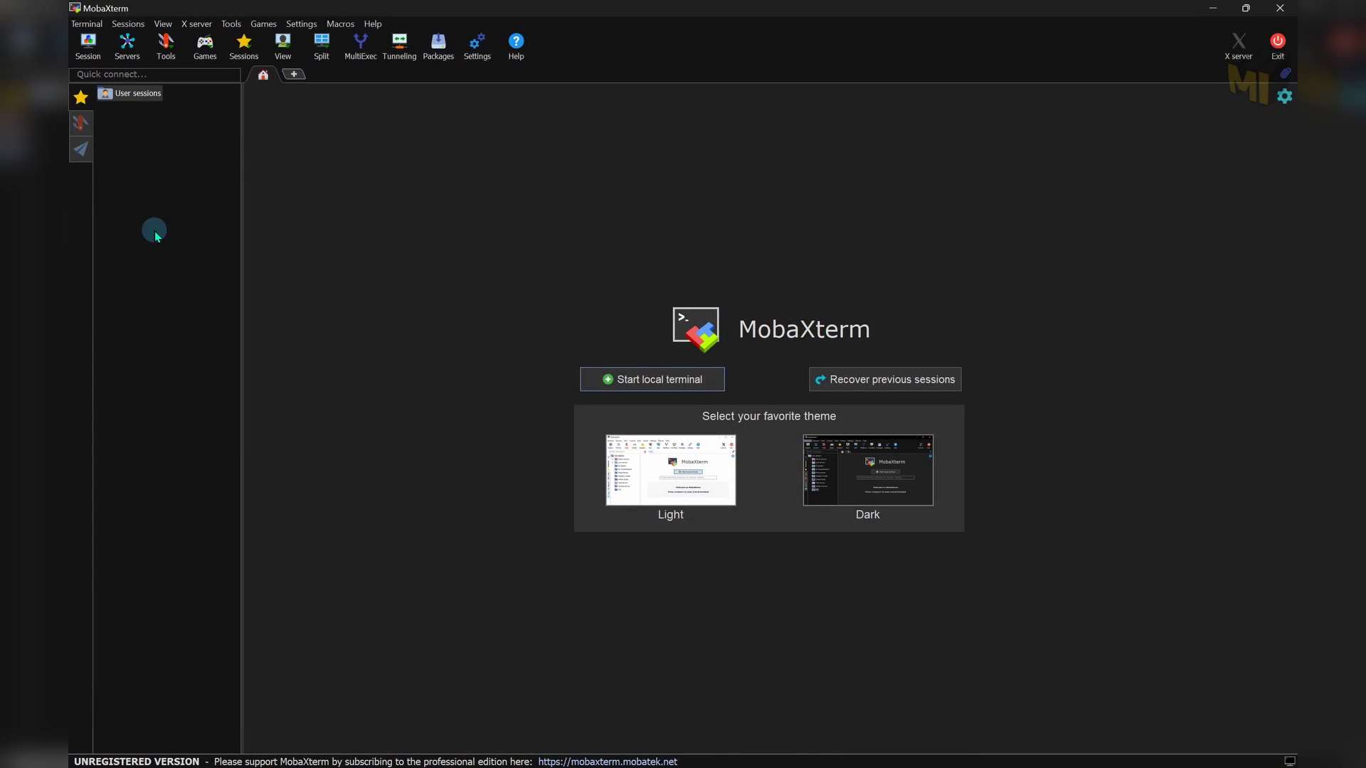
Step: Begin a new MobaXterm session with SSH as the connection type
click(89, 44)
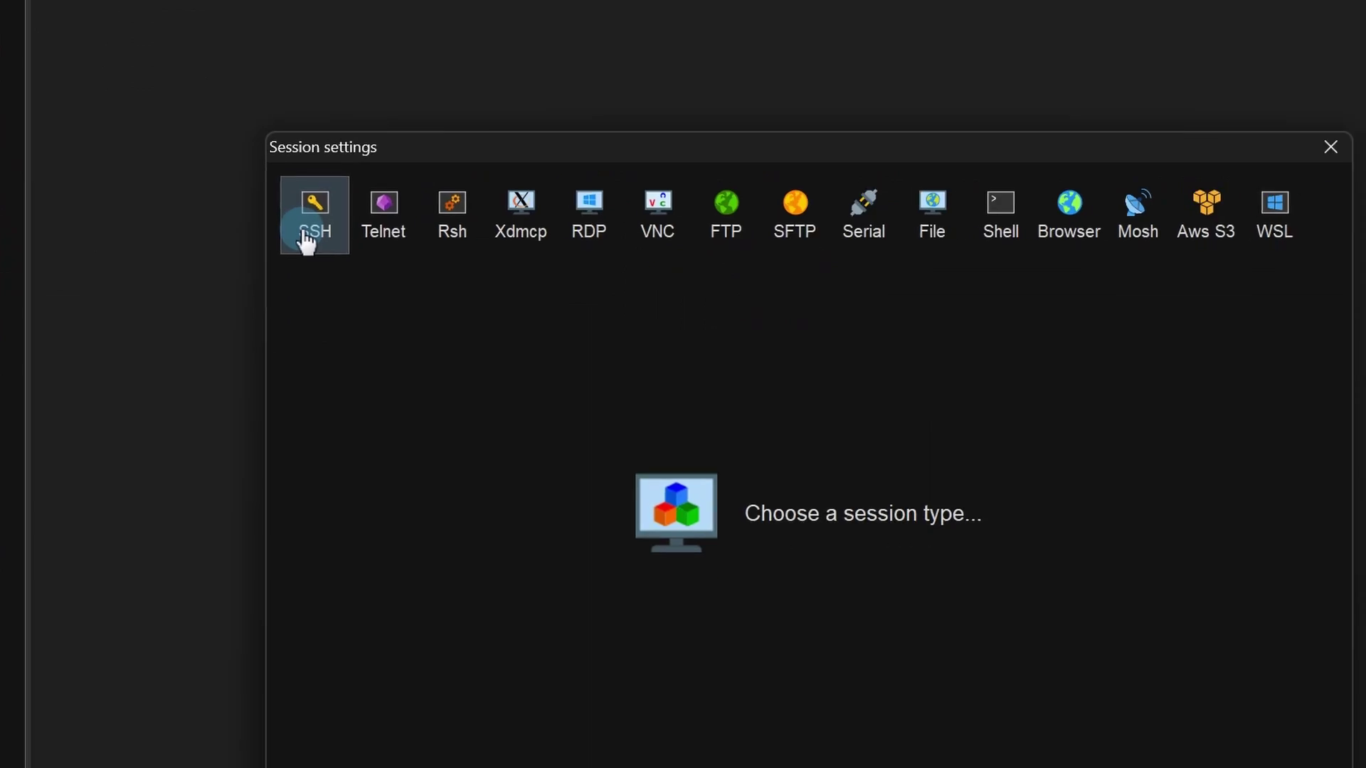
click(305, 235)
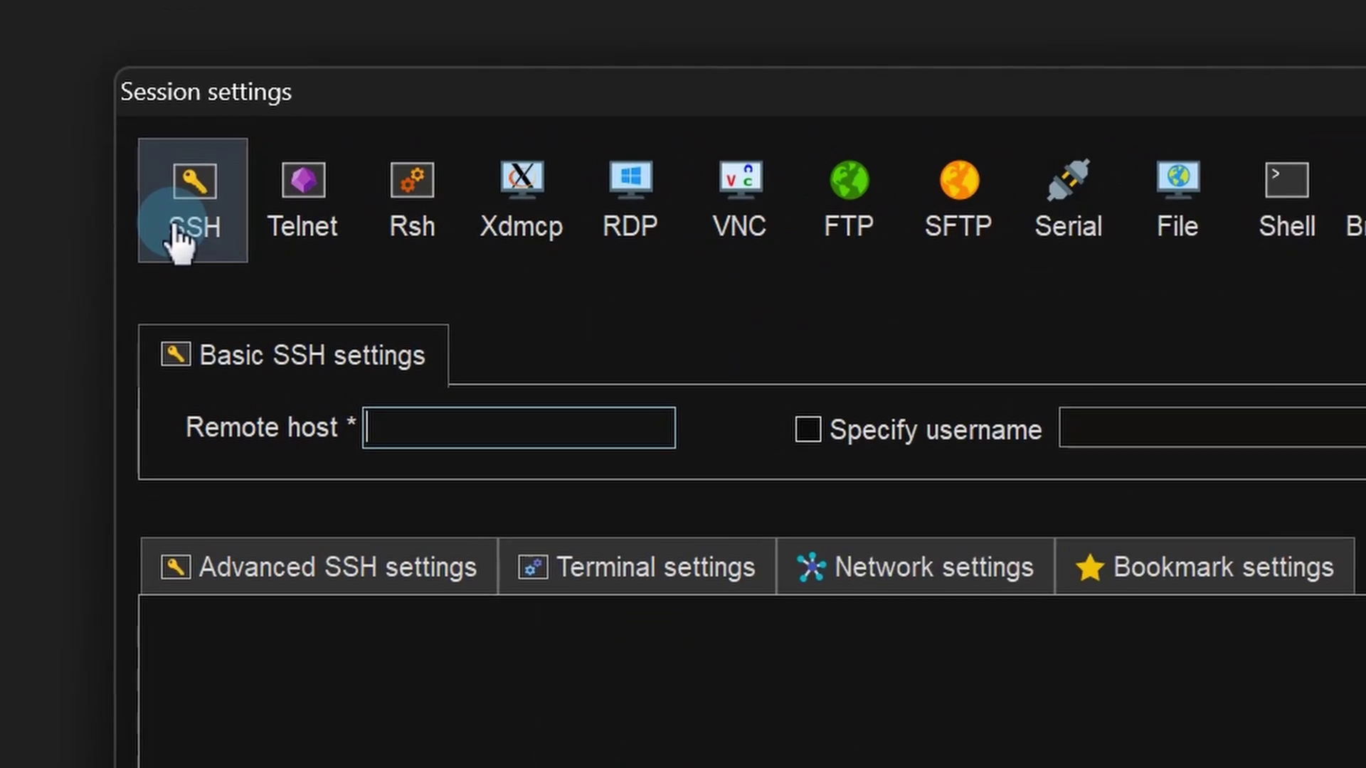